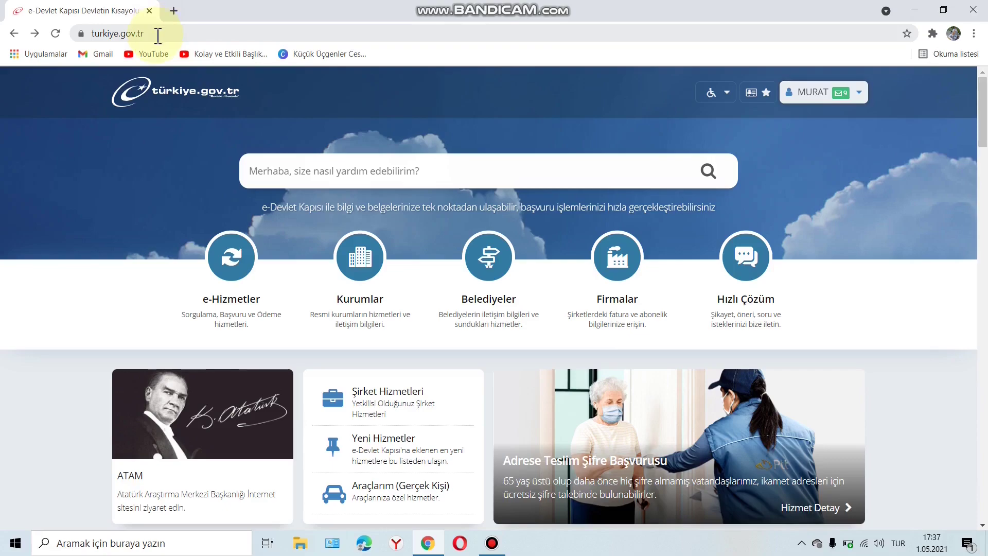
Search the portal for İÇİŞLERİ and open the Seyahat İzin Talebi service of İçişleri Bakanlığı.
{"action": "left_click_drag", "start_coordinate": [153, 34], "coordinate": [91, 33]}
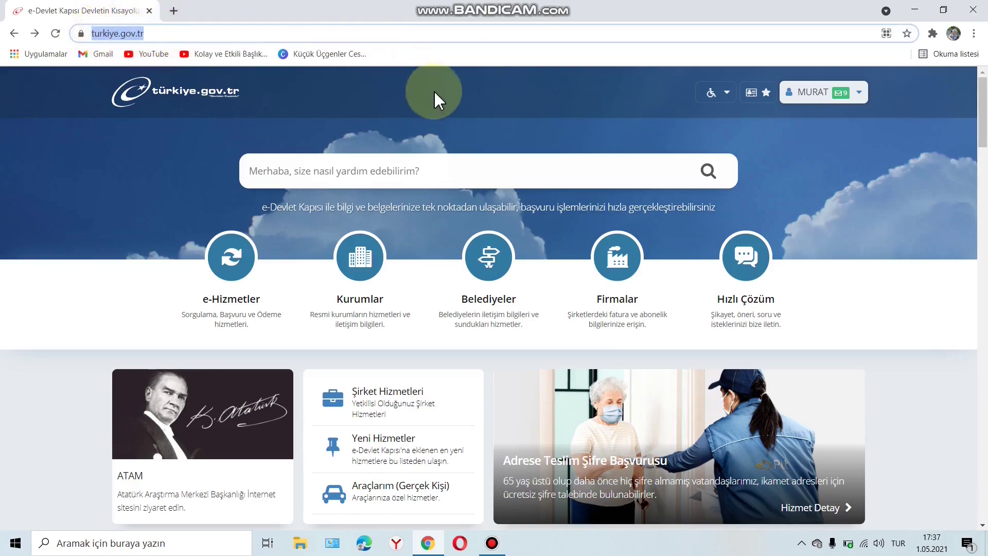
{"action": "left_click", "coordinate": [434, 90]}
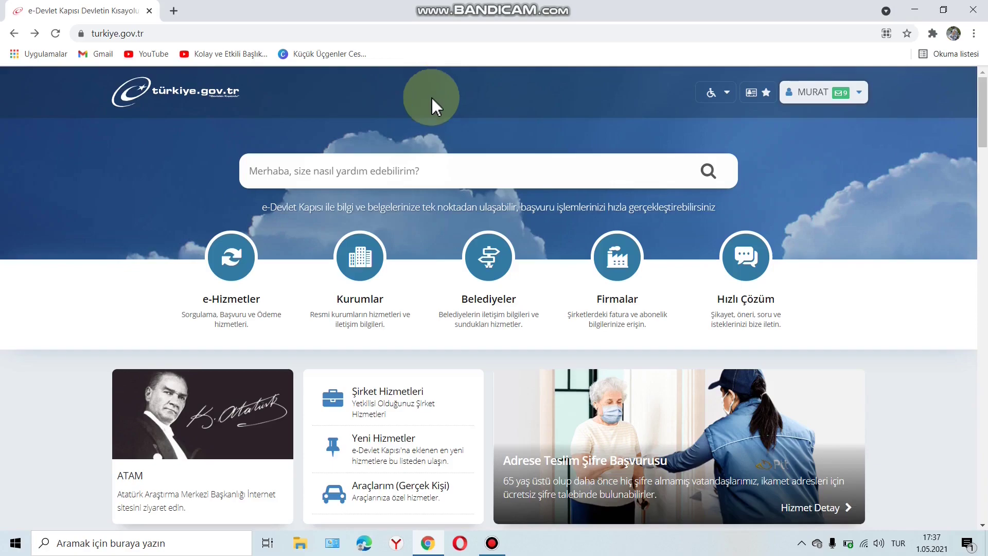
{"action": "left_click", "coordinate": [340, 161]}
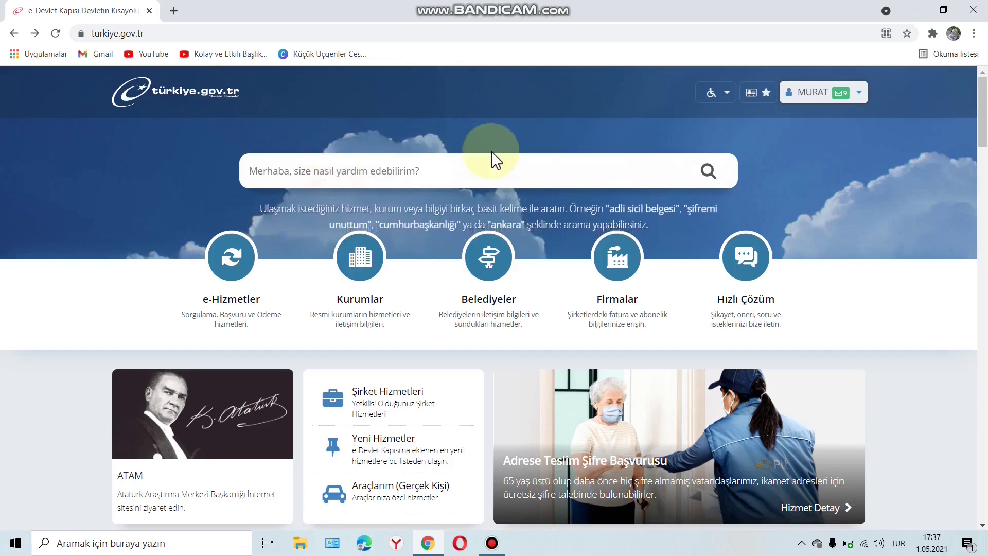
{"action": "type", "text": "iÇİŞLERİ"}
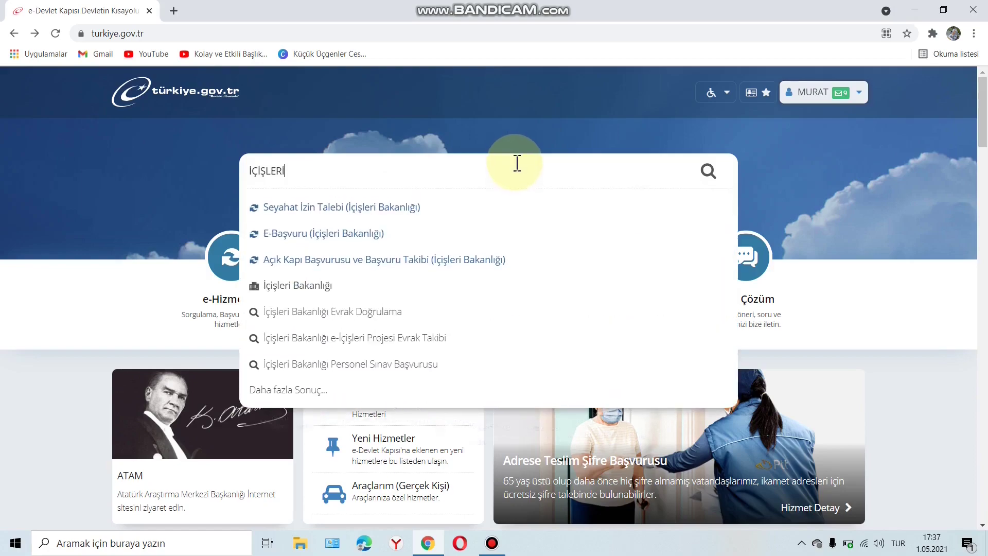
{"action": "left_click", "coordinate": [315, 220]}
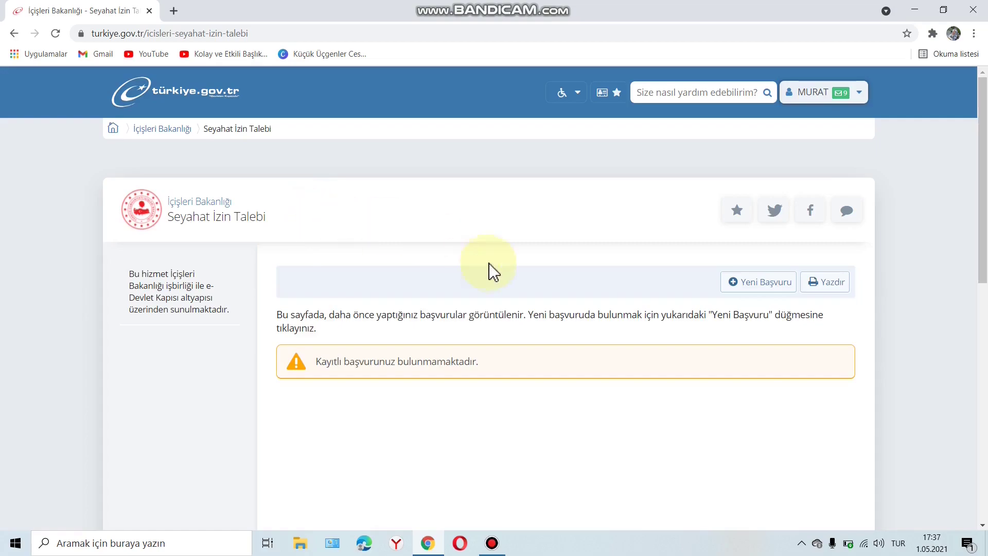
Start a new travel permit application and set Alt Başvuru Türü to SEYAHAT İZİN BELGESİ VERİLMESİ.
{"action": "left_click", "coordinate": [737, 291]}
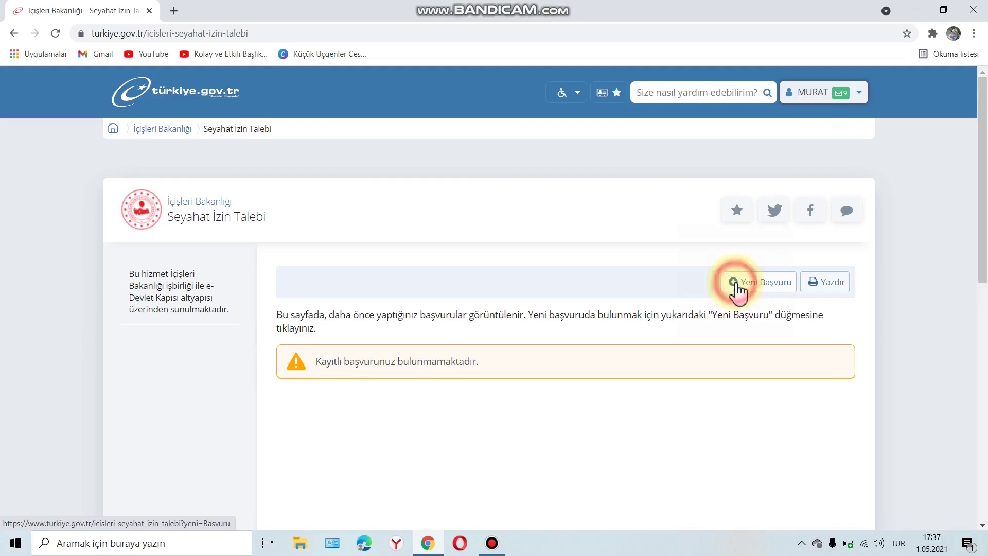
{"action": "scroll", "coordinate": [446, 303], "scroll_direction": "down", "scroll_amount": 2}
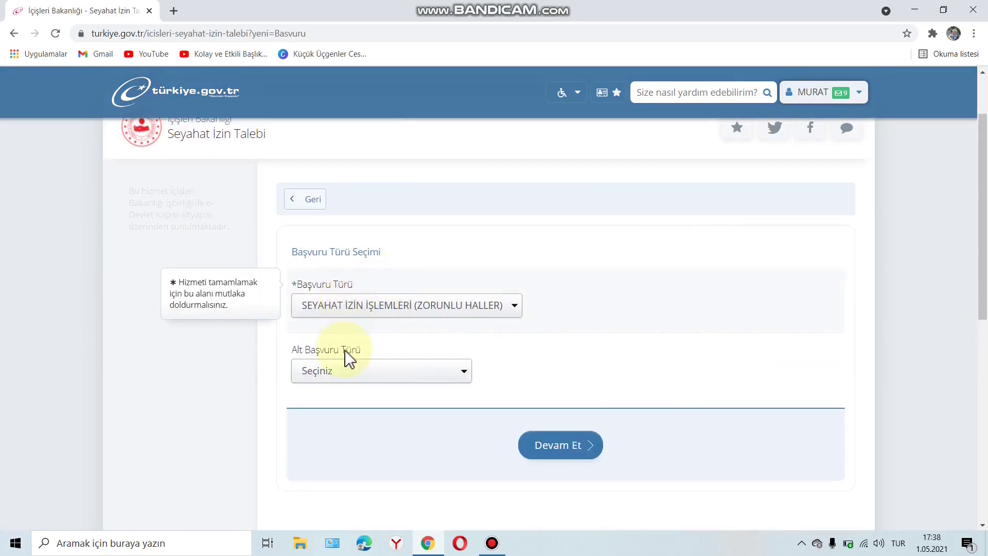
{"action": "left_click", "coordinate": [437, 380]}
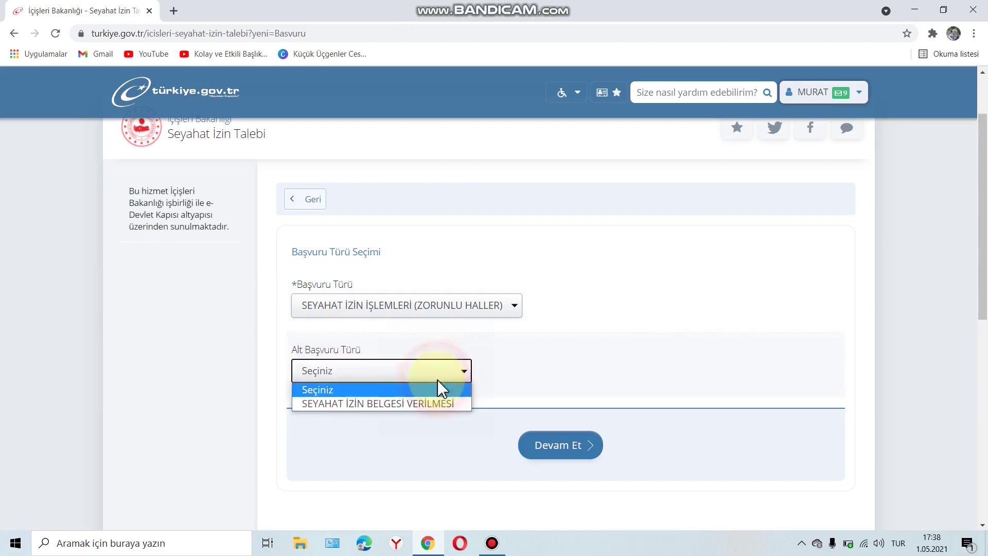
{"action": "left_click", "coordinate": [378, 405]}
Choose the Seyahat Gerekçesi beginning BULUNDUĞU ŞEHRE SON 5 GÜN İÇERİSİNDE GELMİŞ OLMAKLA BERABER and continue to the application details.
{"action": "scroll", "coordinate": [447, 443], "scroll_direction": "down", "scroll_amount": 2}
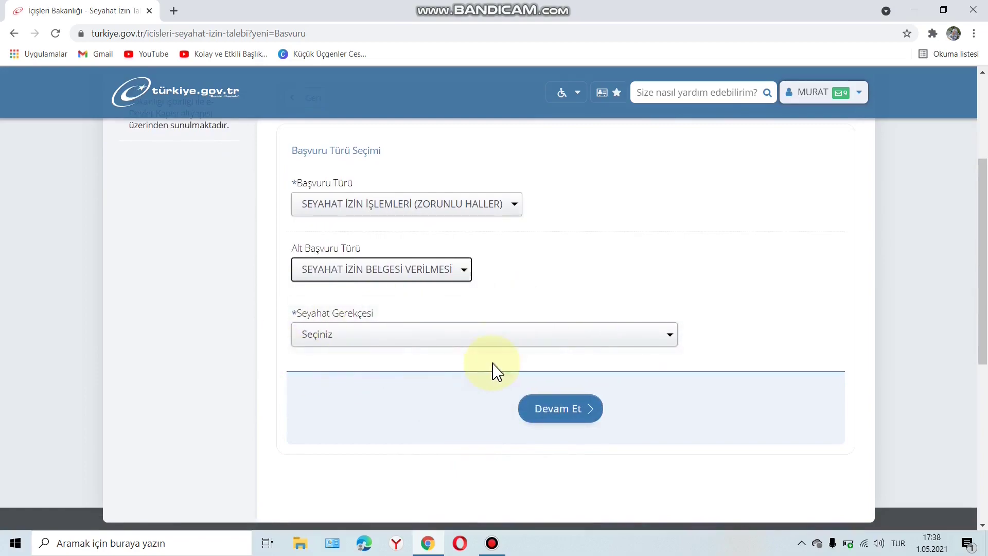
{"action": "scroll", "coordinate": [566, 285], "scroll_direction": "down", "scroll_amount": 1}
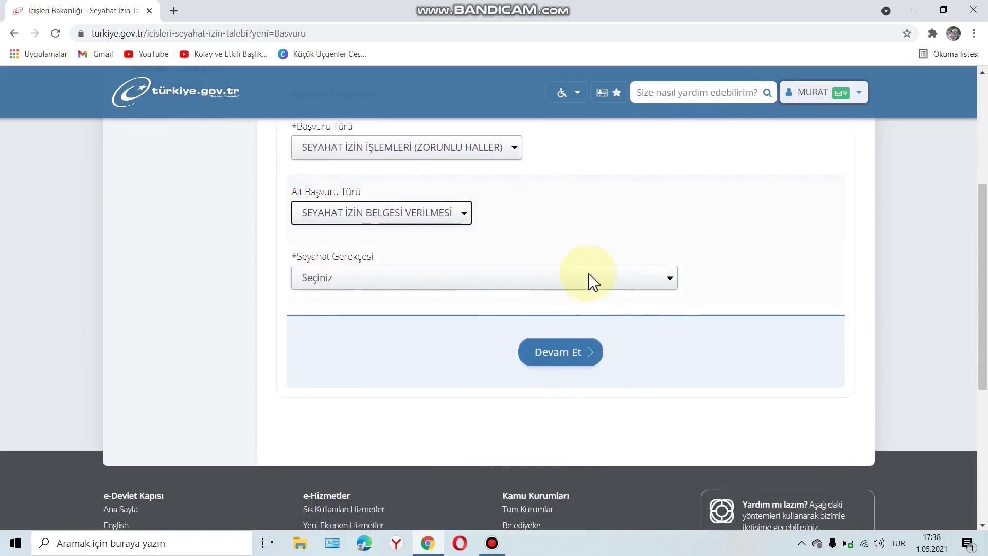
{"action": "left_click", "coordinate": [592, 278]}
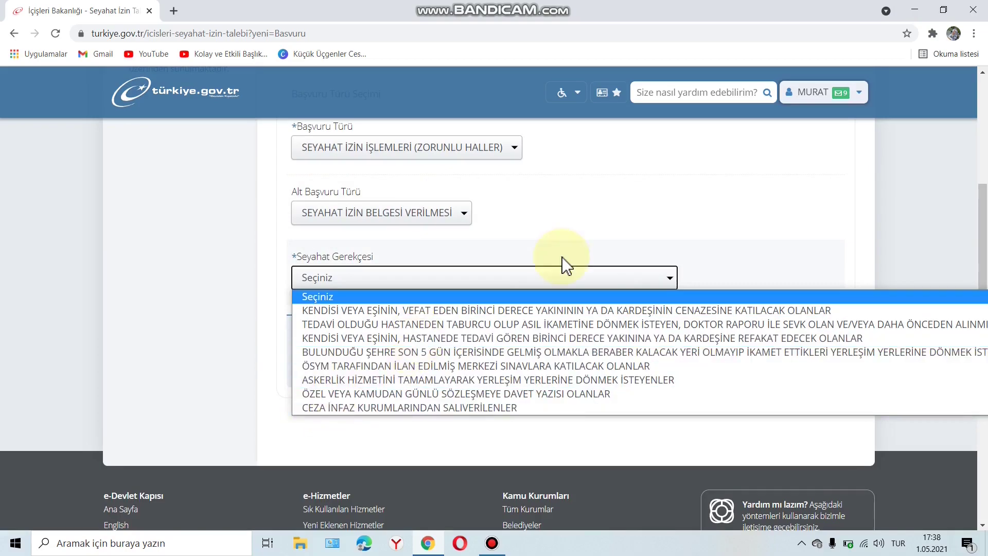
{"action": "left_click", "coordinate": [421, 352]}
{"action": "left_click", "coordinate": [551, 354]}
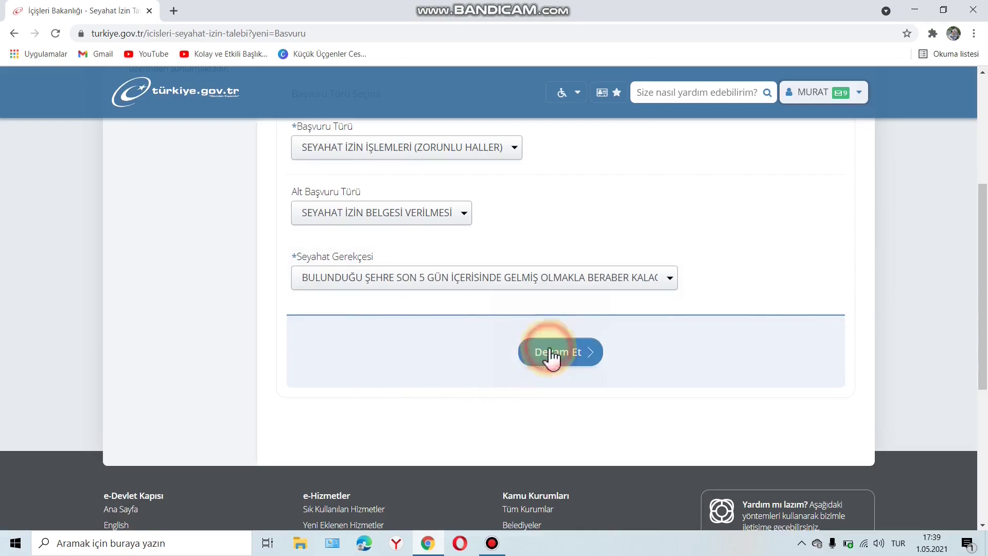
Examine the form's contact details, Standart Başvuru Metni field and file upload sections for the required and additional documents.
{"action": "scroll", "coordinate": [371, 286], "scroll_direction": "down", "scroll_amount": 6}
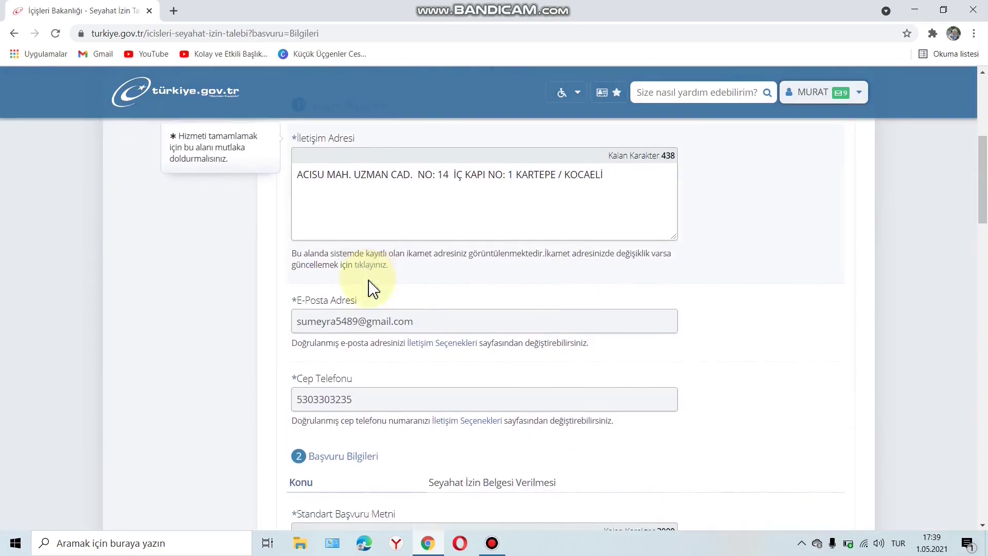
{"action": "scroll", "coordinate": [371, 287], "scroll_direction": "down", "scroll_amount": 1}
{"action": "scroll", "coordinate": [359, 226], "scroll_direction": "down", "scroll_amount": 1}
{"action": "scroll", "coordinate": [365, 225], "scroll_direction": "down", "scroll_amount": 3}
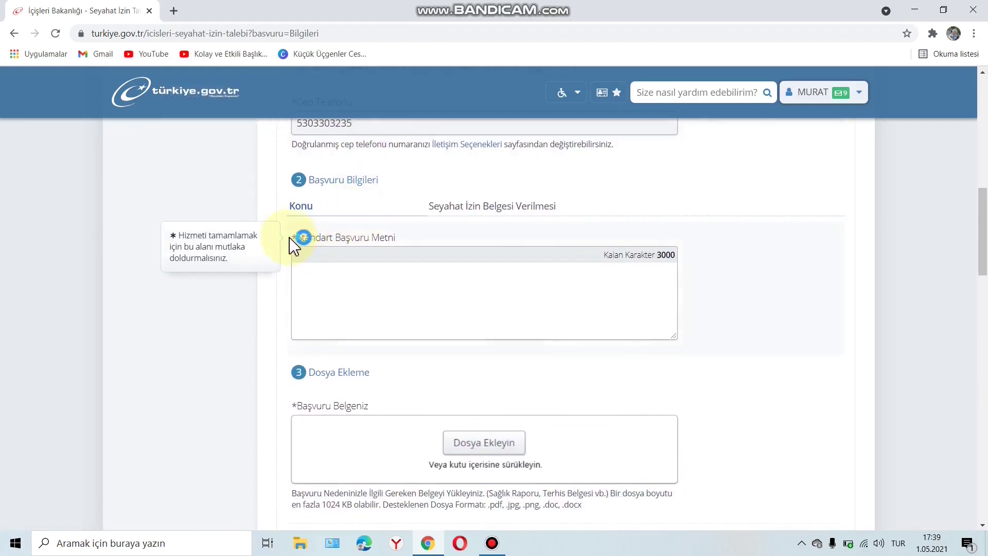
{"action": "left_click", "coordinate": [307, 246]}
{"action": "left_click", "coordinate": [304, 247]}
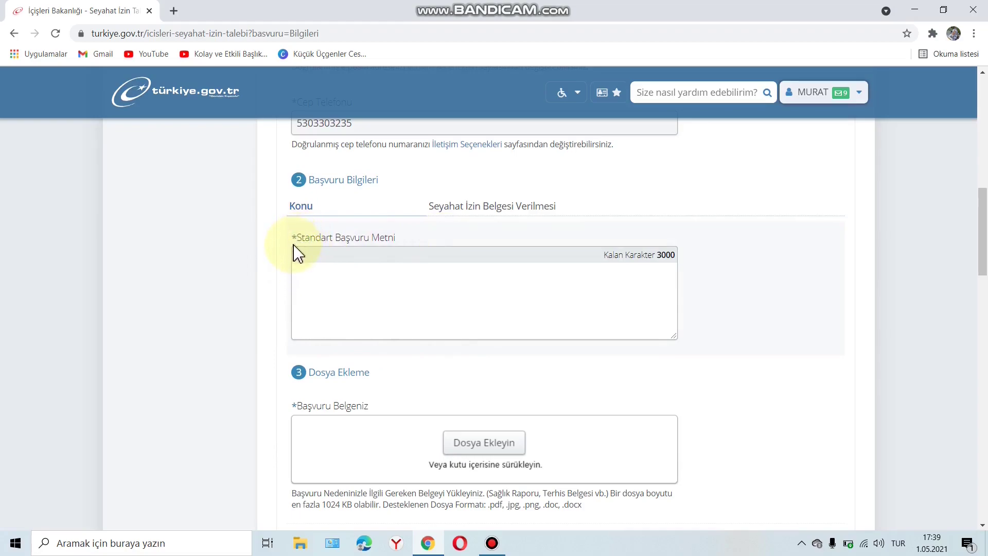
{"action": "left_click", "coordinate": [315, 305]}
{"action": "scroll", "coordinate": [389, 270], "scroll_direction": "up", "scroll_amount": 1}
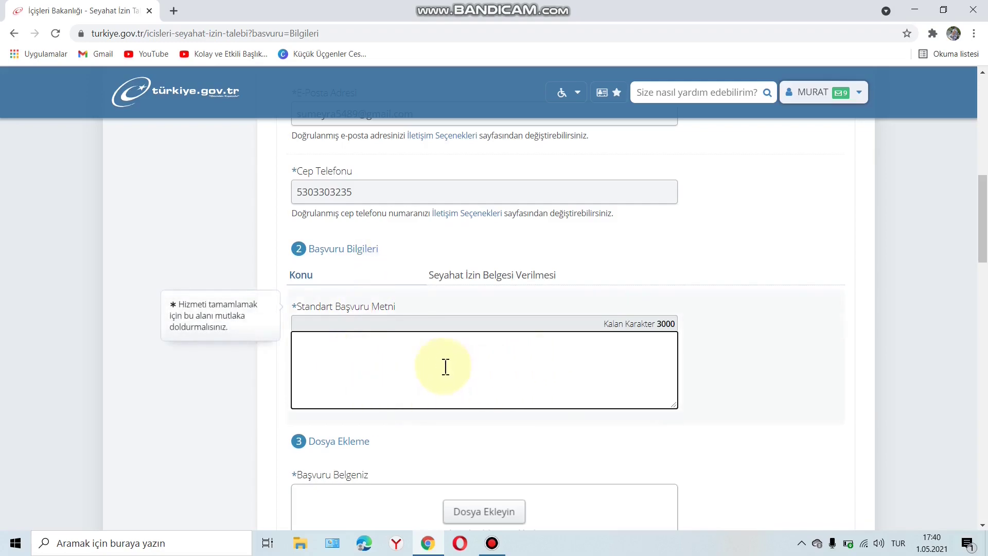
{"action": "scroll", "coordinate": [446, 366], "scroll_direction": "down", "scroll_amount": 1}
{"action": "scroll", "coordinate": [446, 366], "scroll_direction": "down", "scroll_amount": 2}
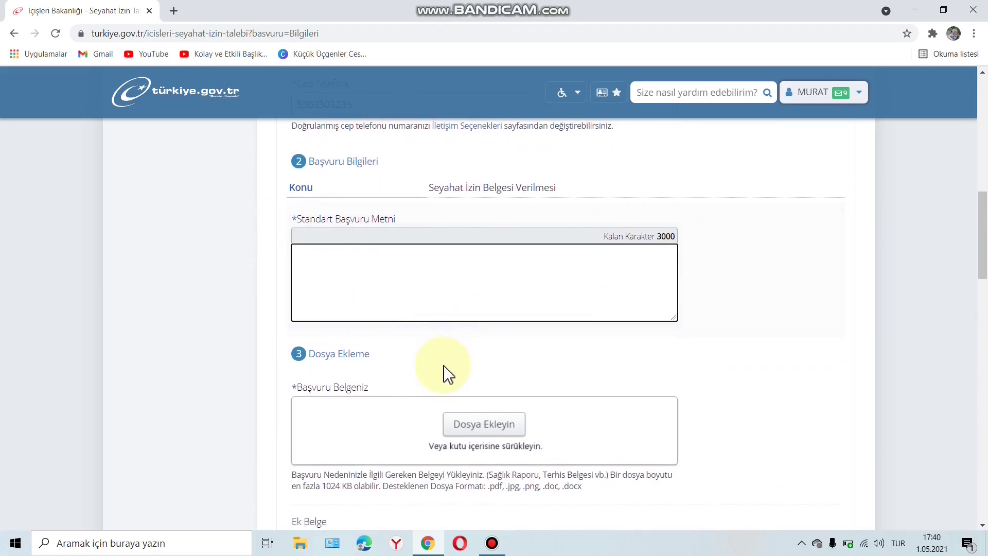
{"action": "scroll", "coordinate": [334, 360], "scroll_direction": "down", "scroll_amount": 2}
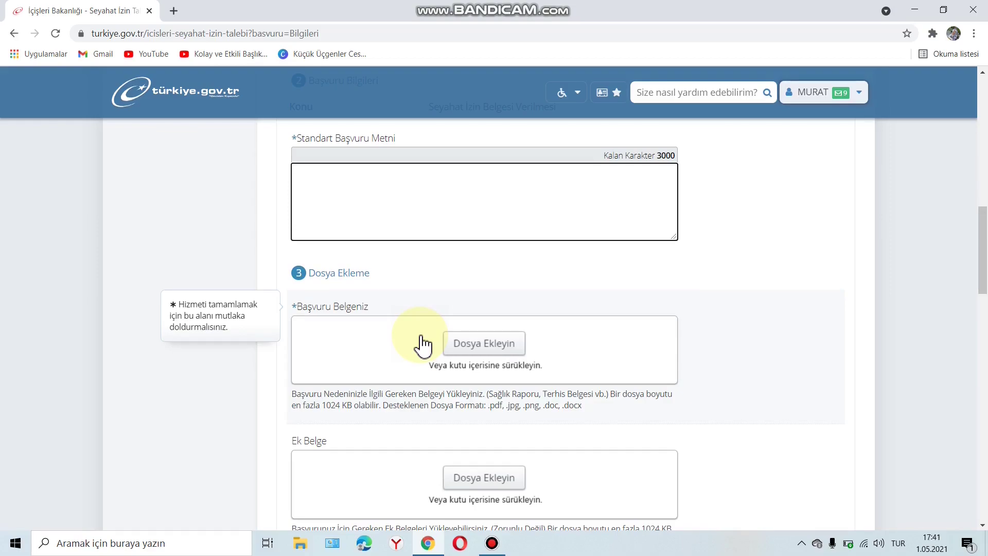
{"action": "scroll", "coordinate": [423, 344], "scroll_direction": "down", "scroll_amount": 2}
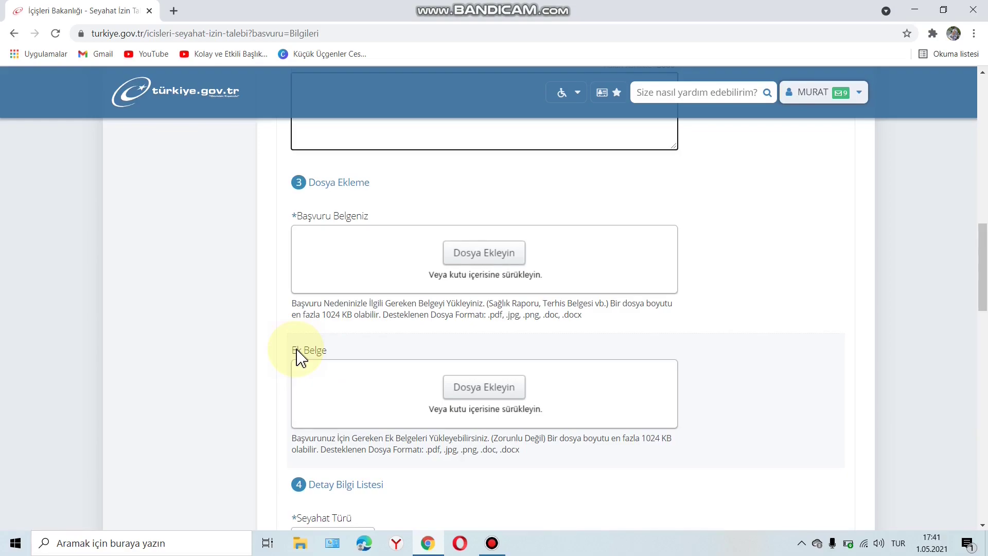
Set Seyahat Türü to ÖZEL ARAÇ in the Detay Bilgi Listesi section.
{"action": "scroll", "coordinate": [300, 359], "scroll_direction": "down", "scroll_amount": 3}
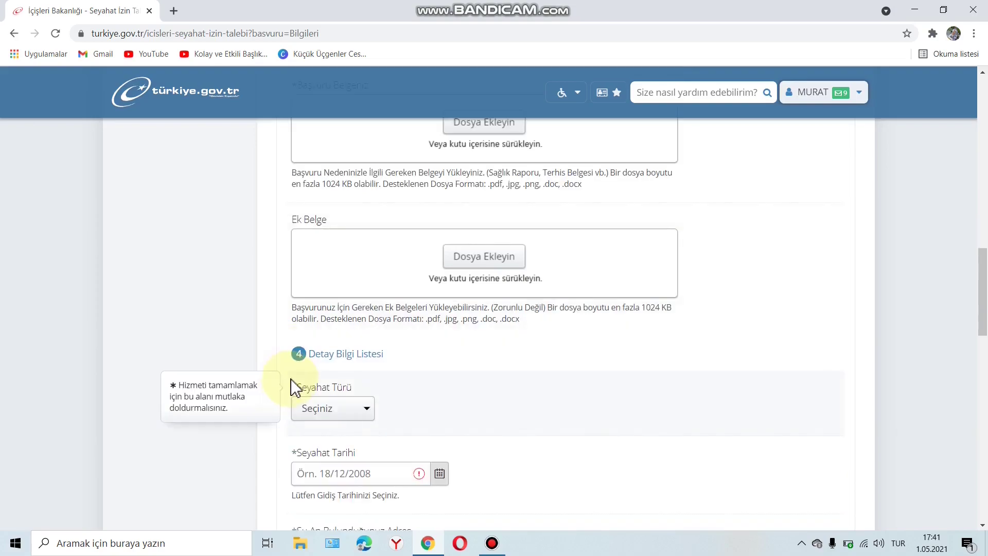
{"action": "scroll", "coordinate": [287, 352], "scroll_direction": "down", "scroll_amount": 2}
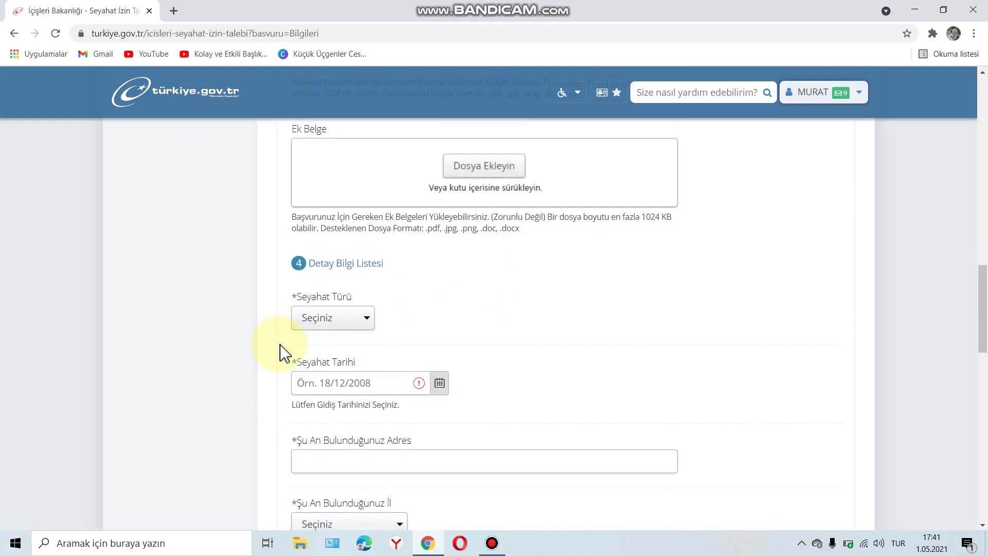
{"action": "scroll", "coordinate": [282, 354], "scroll_direction": "down", "scroll_amount": 2}
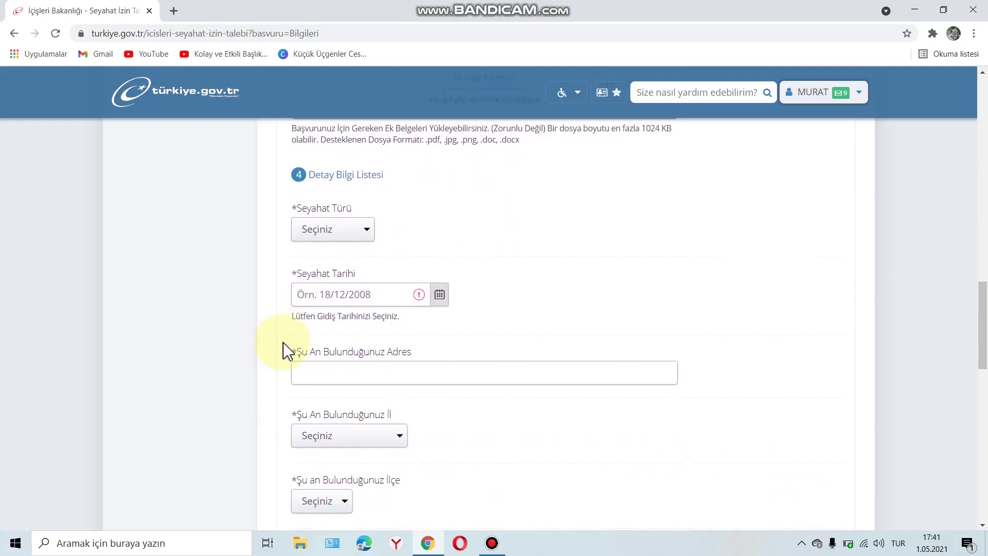
{"action": "left_click", "coordinate": [349, 230]}
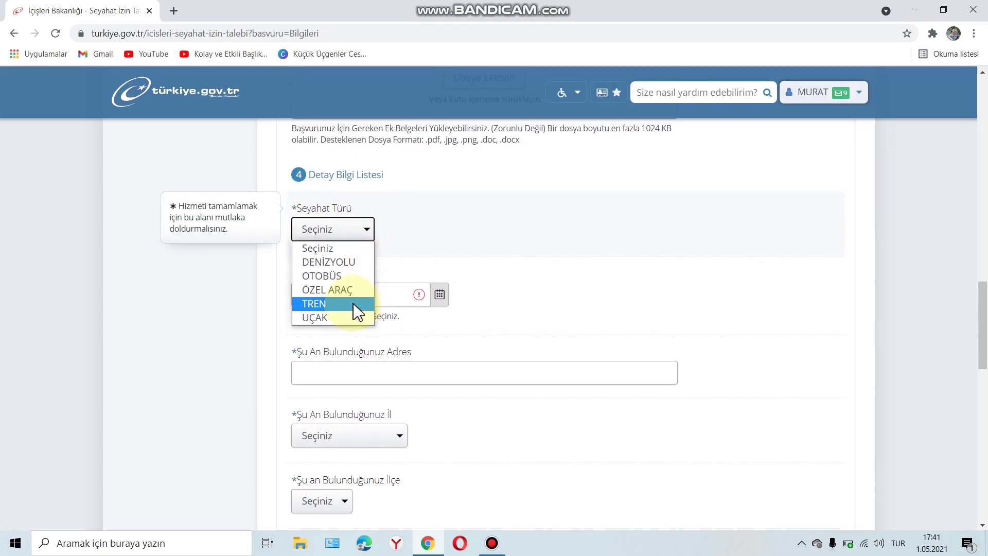
{"action": "left_click", "coordinate": [351, 290]}
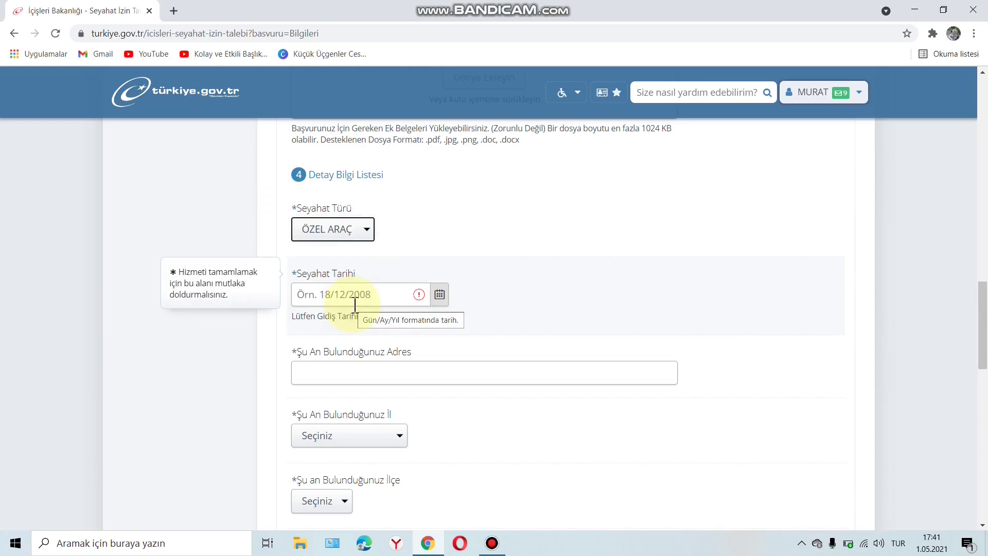
Look over the travel date, current address, province and district, and destination address, province and district fields.
{"action": "left_click", "coordinate": [441, 295]}
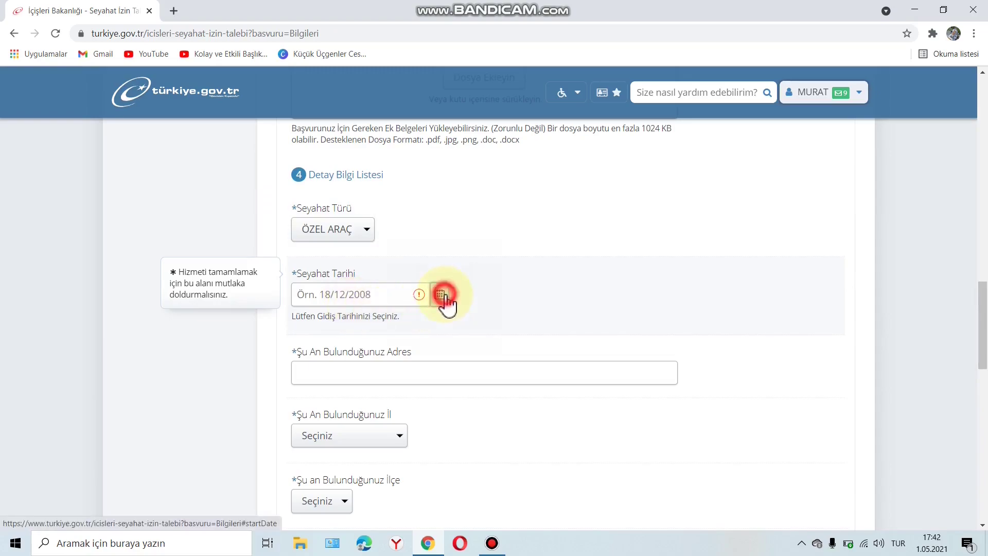
{"action": "left_click", "coordinate": [427, 249]}
{"action": "left_click", "coordinate": [379, 335]}
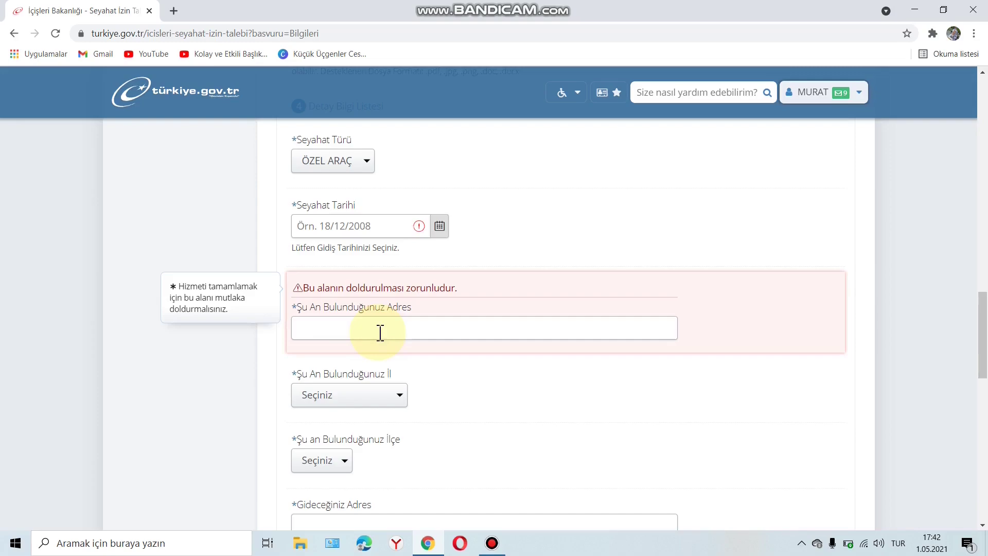
{"action": "scroll", "coordinate": [379, 333], "scroll_direction": "down", "scroll_amount": 2}
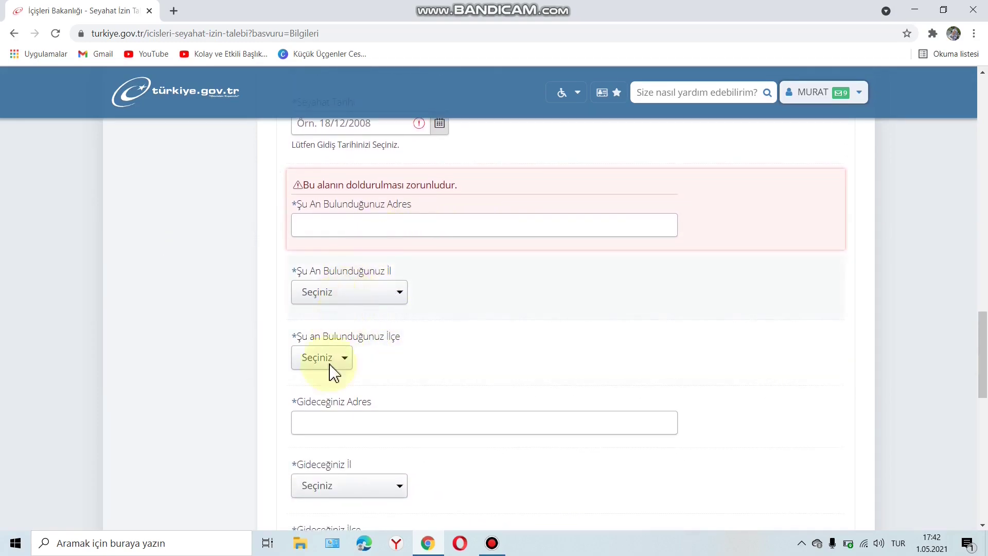
{"action": "scroll", "coordinate": [332, 384], "scroll_direction": "down", "scroll_amount": 2}
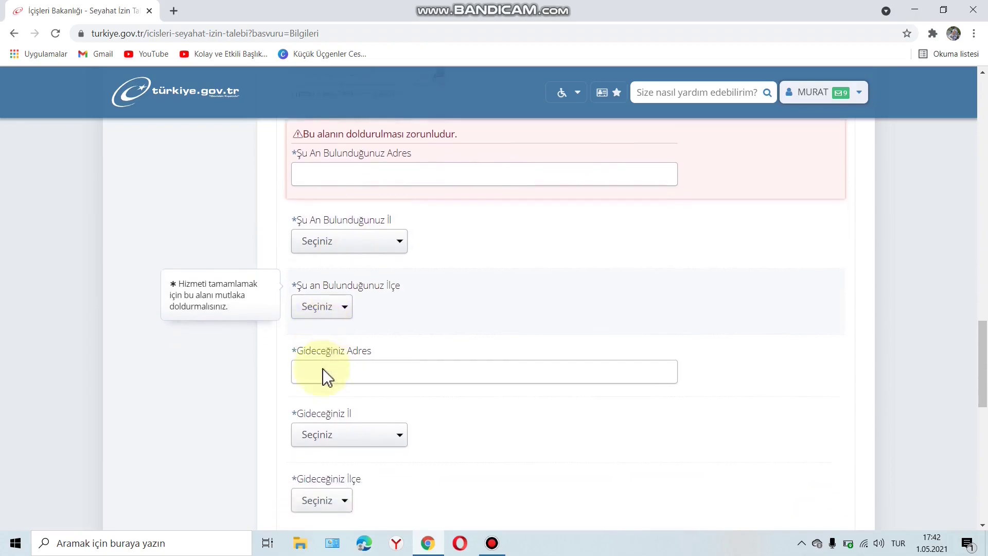
{"action": "left_click", "coordinate": [354, 334]}
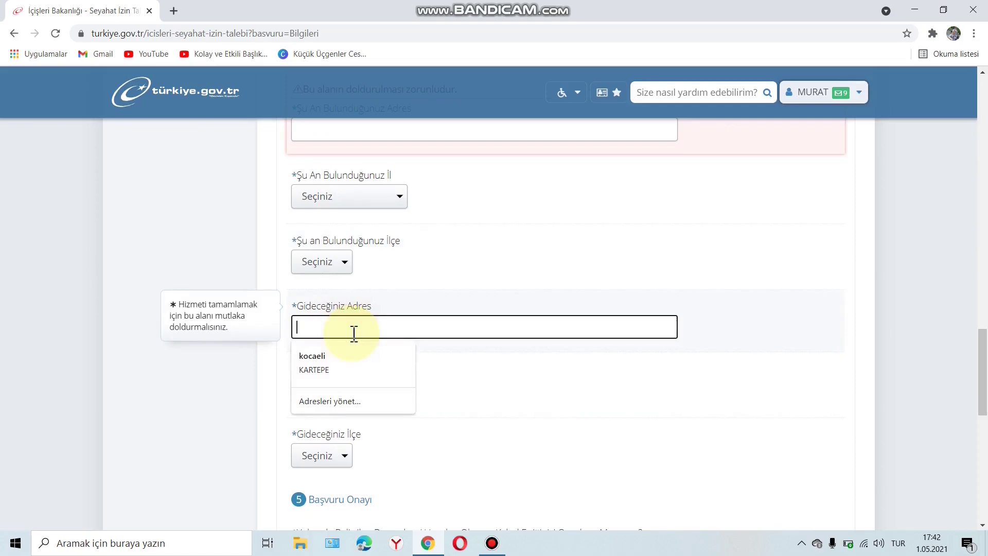
{"action": "left_click", "coordinate": [322, 466]}
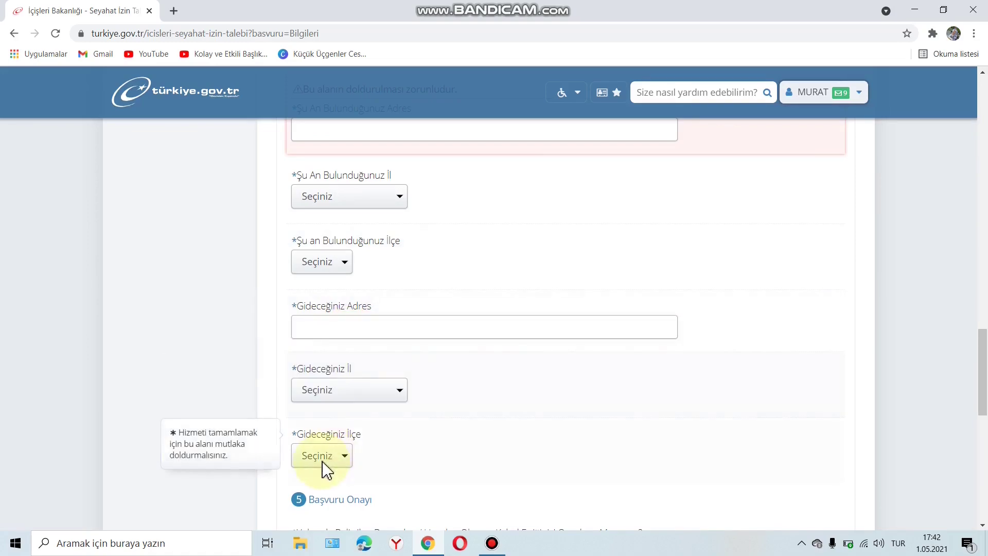
Enter EVET in the Başvuru Onayı field to accept the stated conditions and warnings.
{"action": "scroll", "coordinate": [322, 466], "scroll_direction": "down", "scroll_amount": 3}
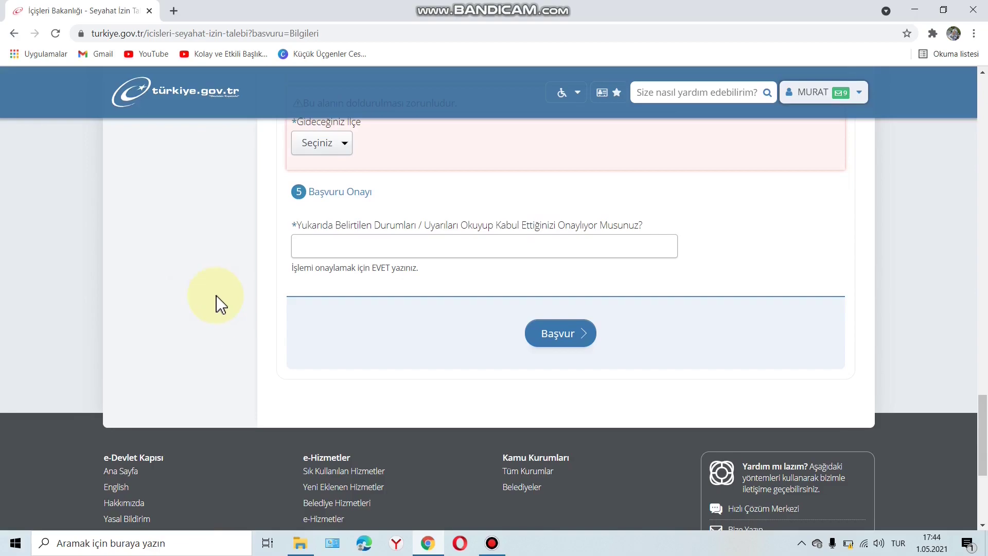
{"action": "left_click", "coordinate": [345, 249]}
{"action": "type", "text": "EVE"}
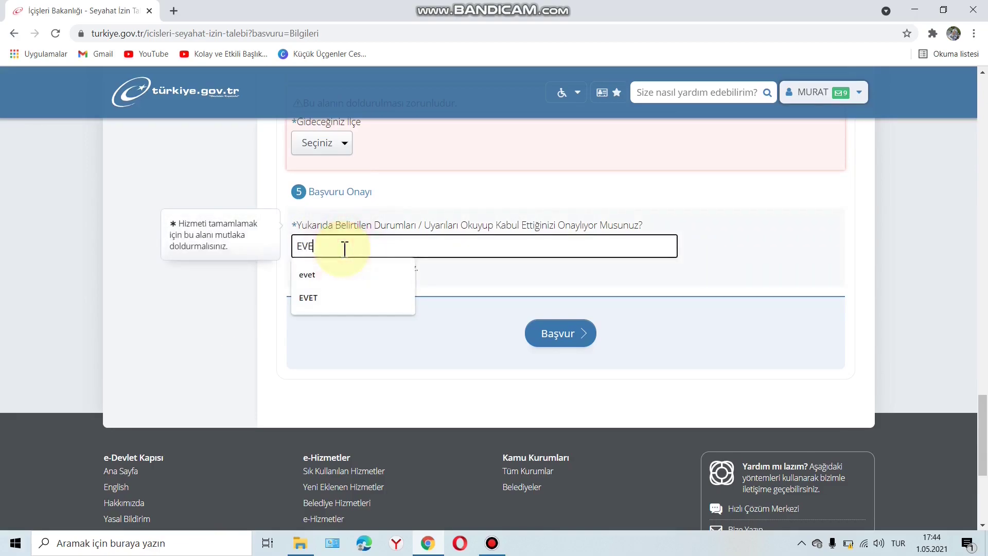
{"action": "type", "text": "T"}
{"action": "left_click", "coordinate": [658, 375]}
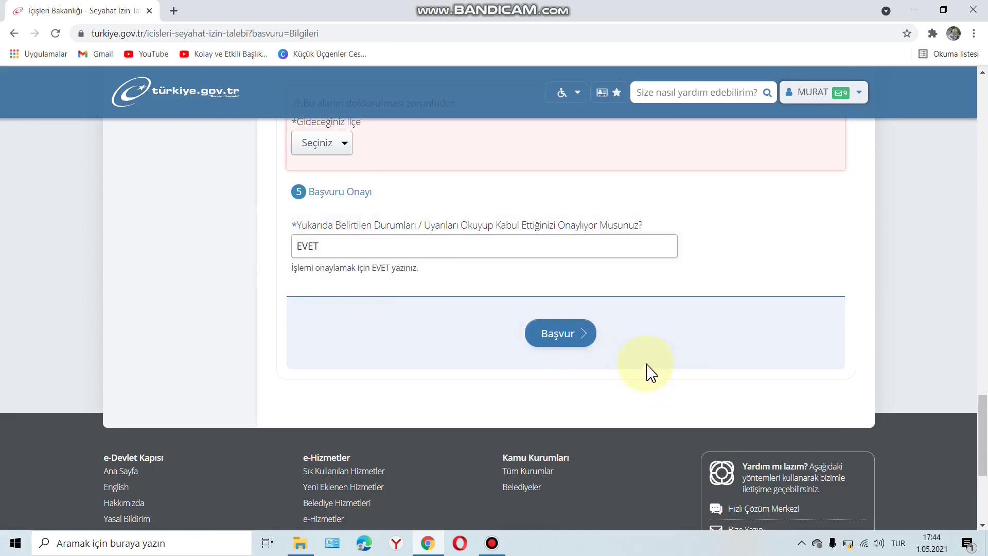